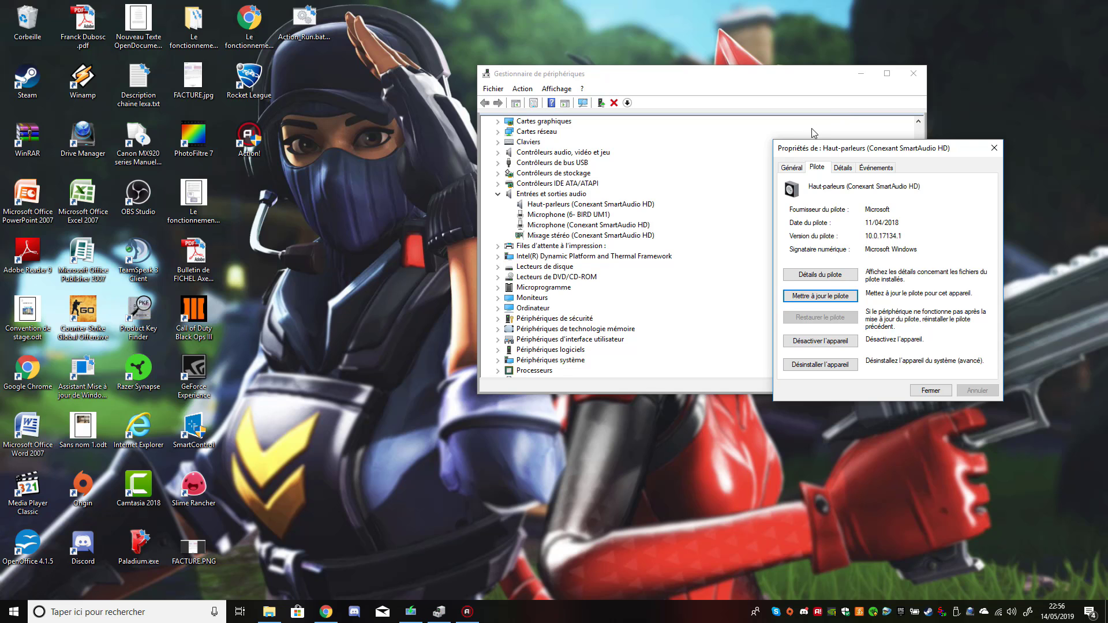
- Minimize the Device Manager and move the speaker driver properties window aside to clear the desktop
{"action": "left_click", "coordinate": [860, 73]}
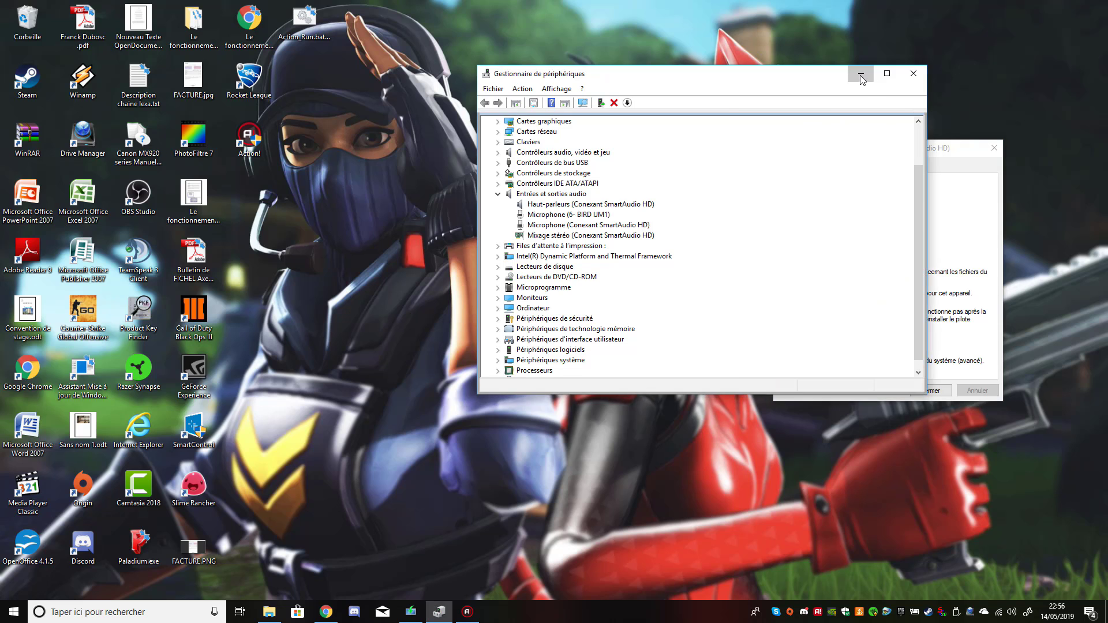
{"action": "left_click_drag", "start_coordinate": [908, 155], "coordinate": [789, 178]}
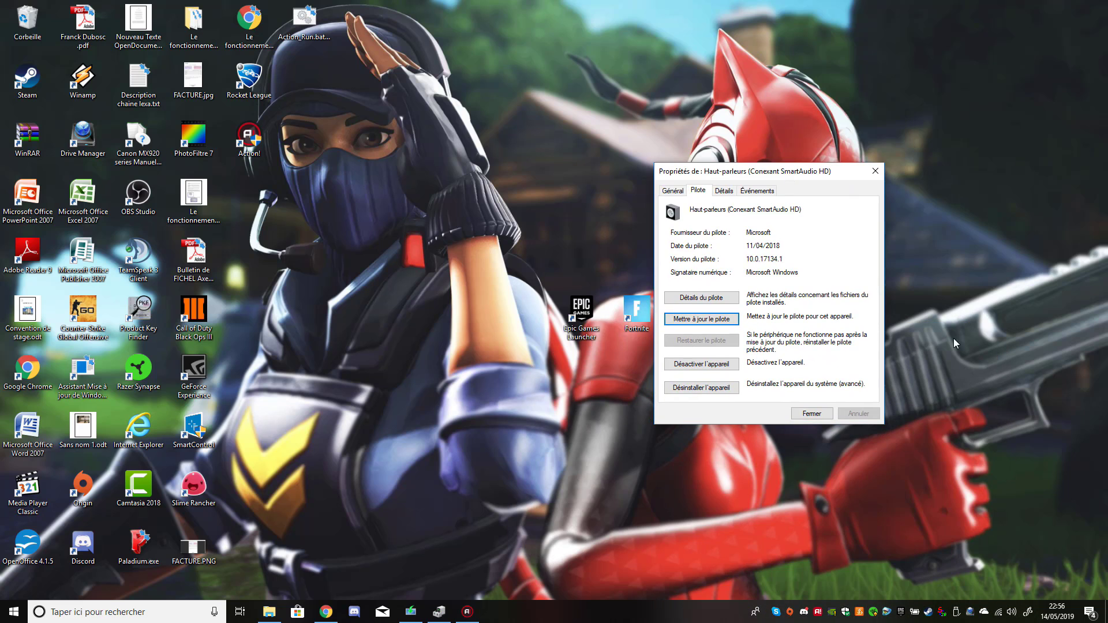
{"action": "left_click_drag", "start_coordinate": [786, 169], "coordinate": [508, 16]}
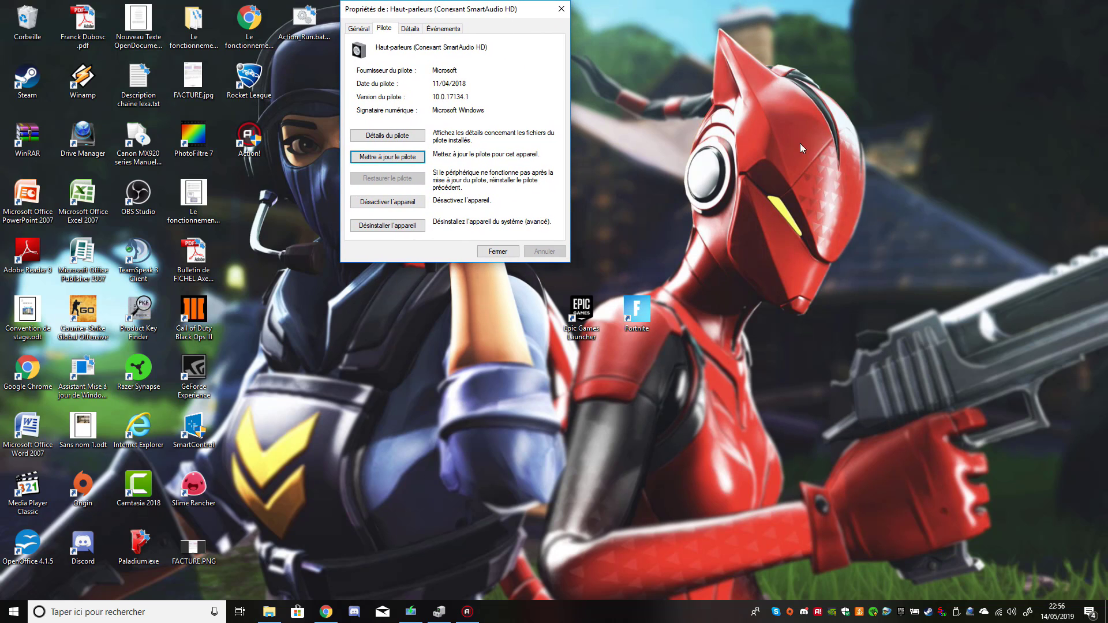
- Open the Windows Sound settings dialog, close the speaker driver properties, and show the playback devices
{"action": "right_click", "coordinate": [1011, 612]}
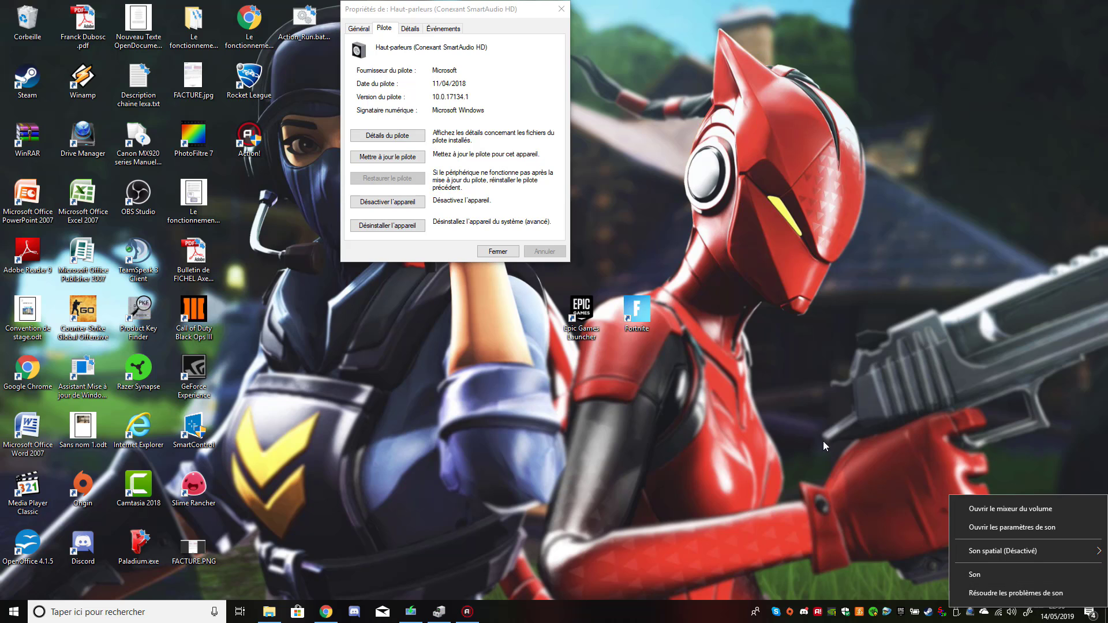
{"action": "left_click", "coordinate": [1007, 579]}
{"action": "right_click", "coordinate": [1012, 611]}
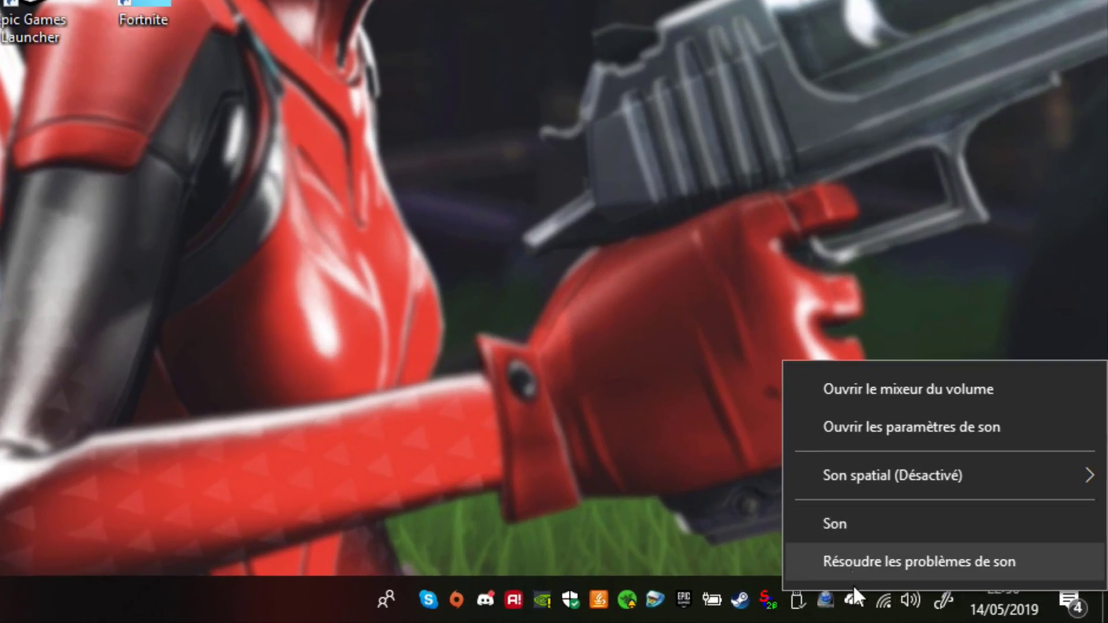
{"action": "left_click", "coordinate": [972, 574]}
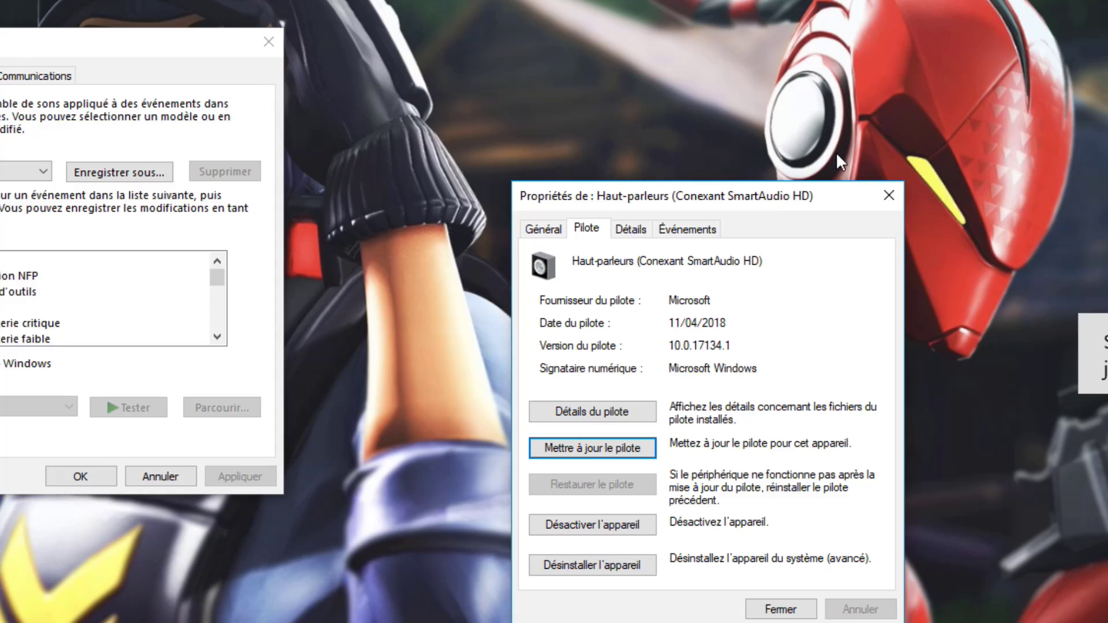
{"action": "left_click", "coordinate": [889, 195]}
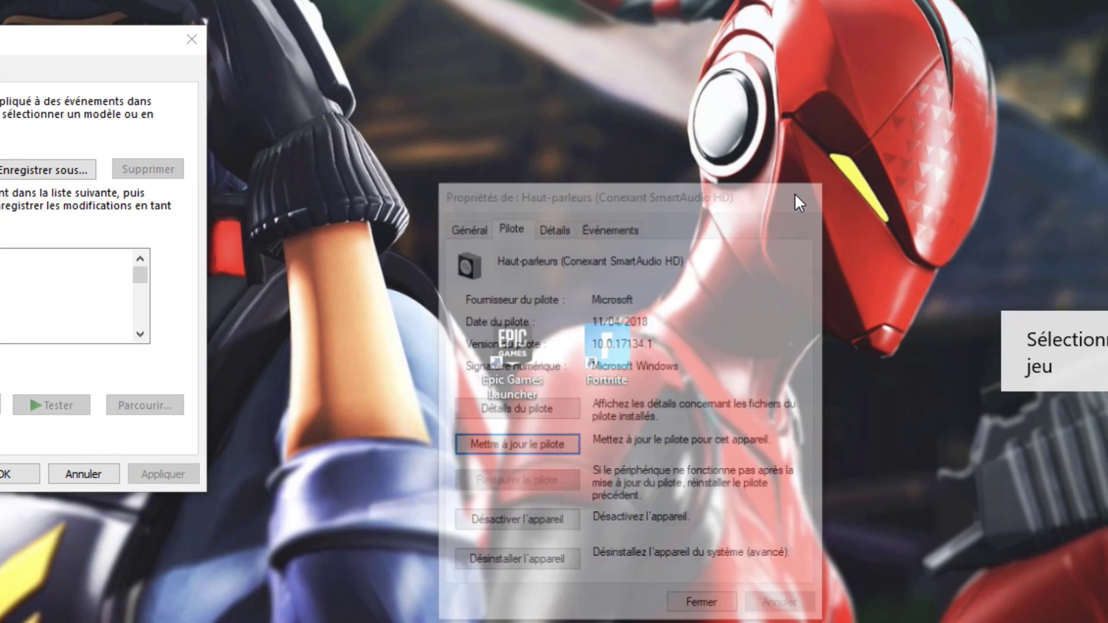
{"action": "left_click_drag", "start_coordinate": [234, 41], "coordinate": [1033, 7]}
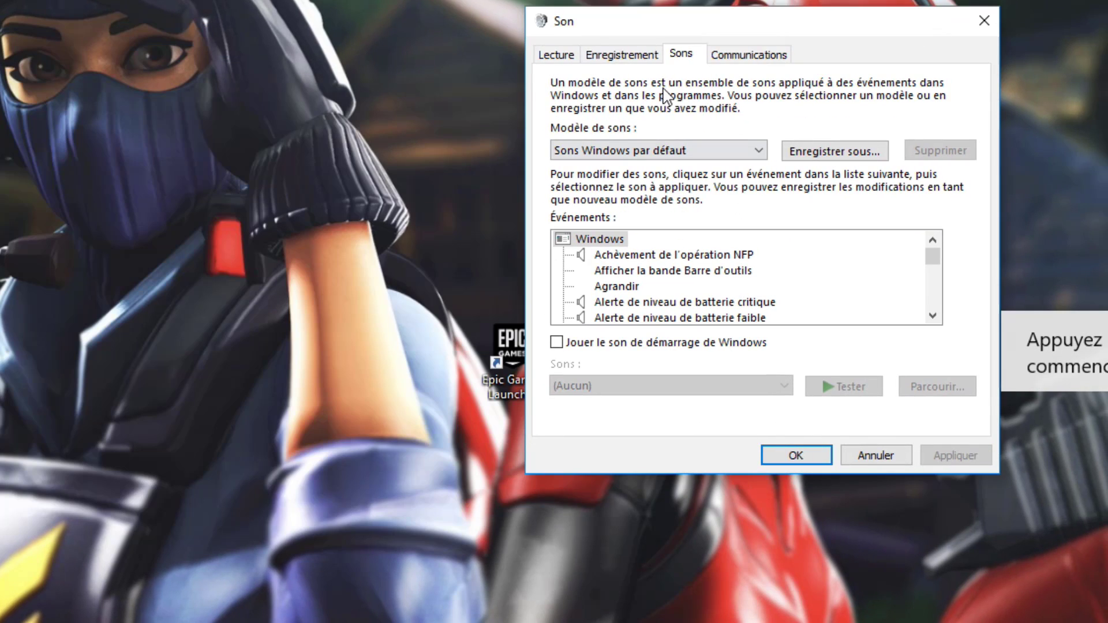
{"action": "left_click", "coordinate": [556, 55]}
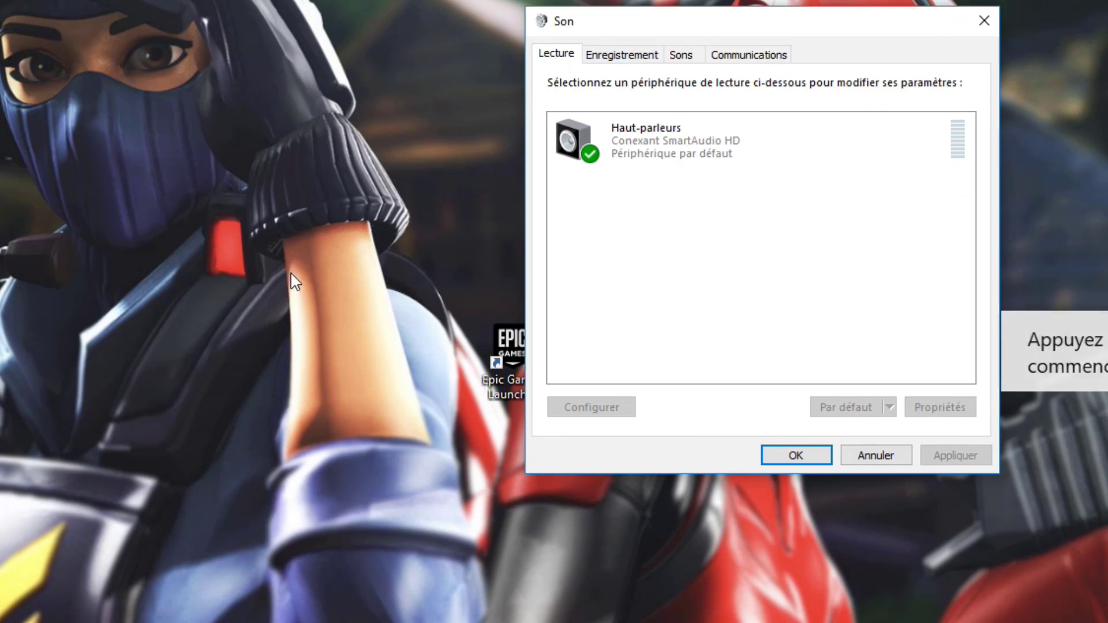
- Examine the default Haut-parleurs playback device's general, spatial sound and level properties, then close them without changes
{"action": "right_click", "coordinate": [725, 134]}
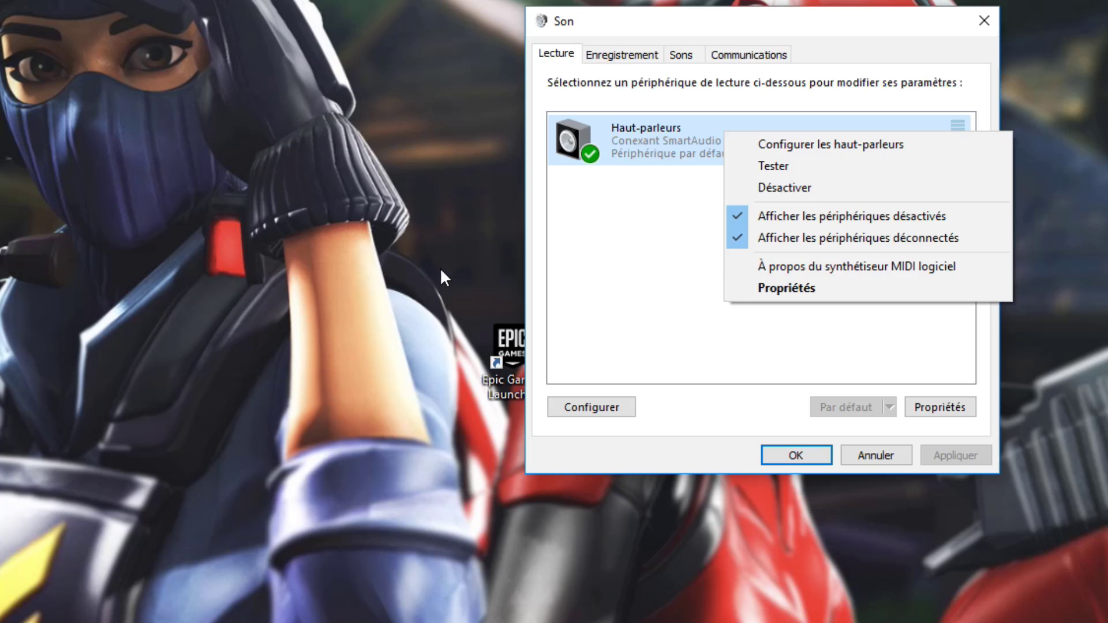
{"action": "left_click", "coordinate": [790, 291]}
{"action": "left_click", "coordinate": [652, 130]}
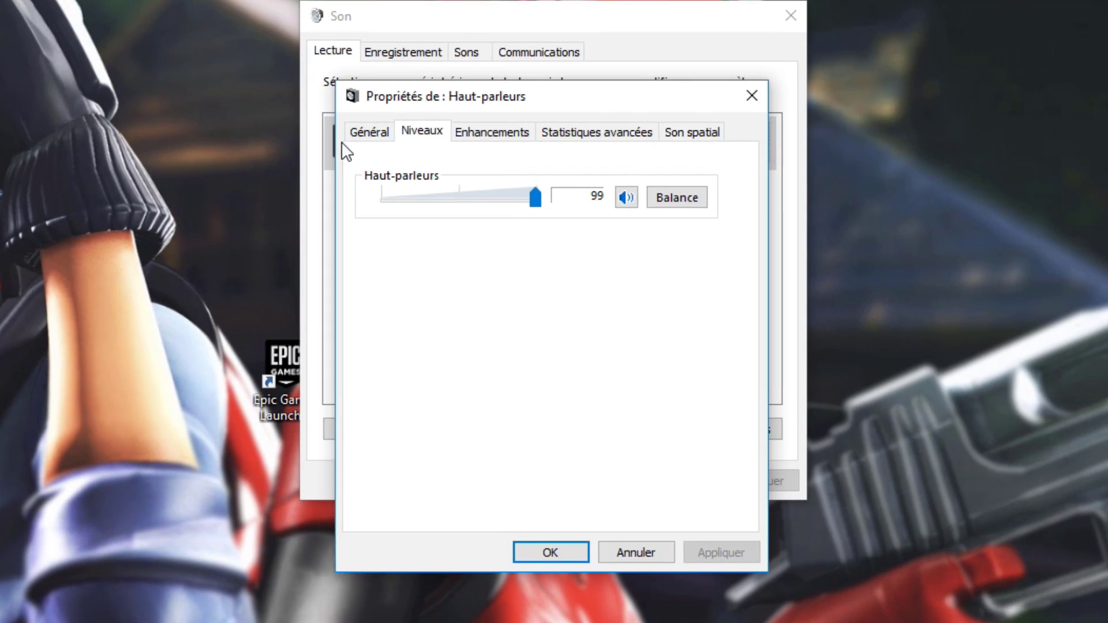
{"action": "left_click", "coordinate": [523, 132]}
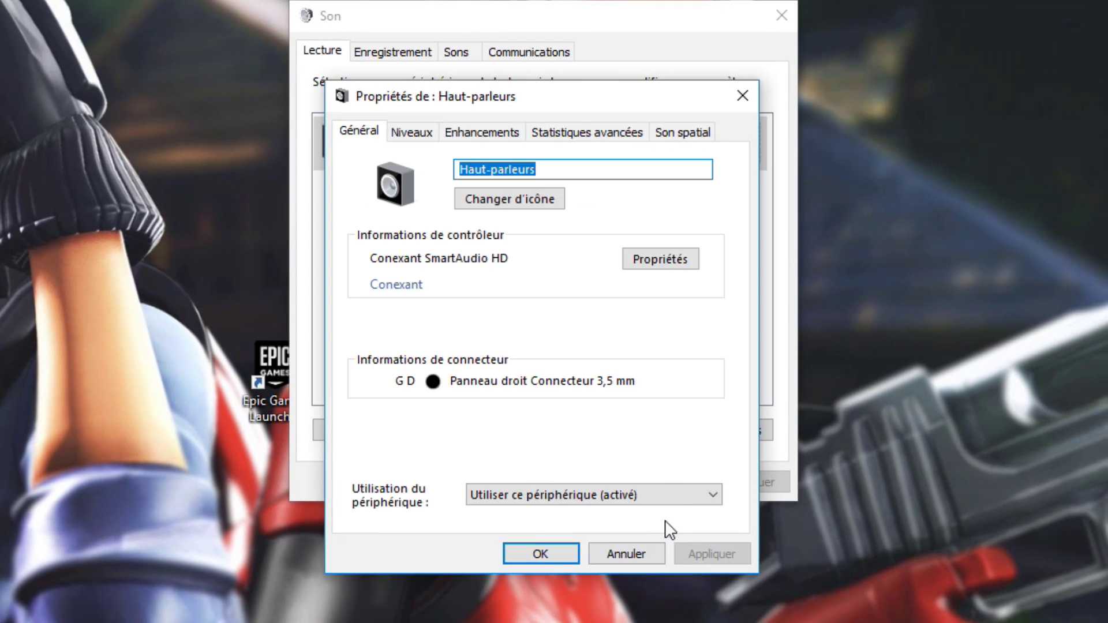
{"action": "left_click", "coordinate": [655, 499]}
{"action": "left_click", "coordinate": [559, 493]}
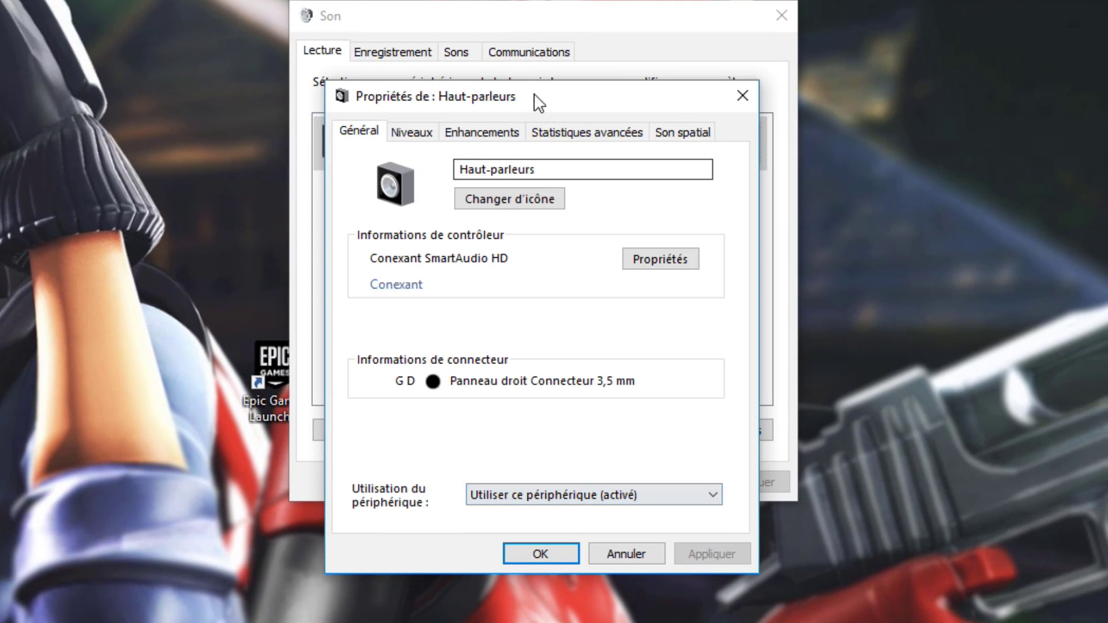
{"action": "left_click", "coordinate": [701, 134]}
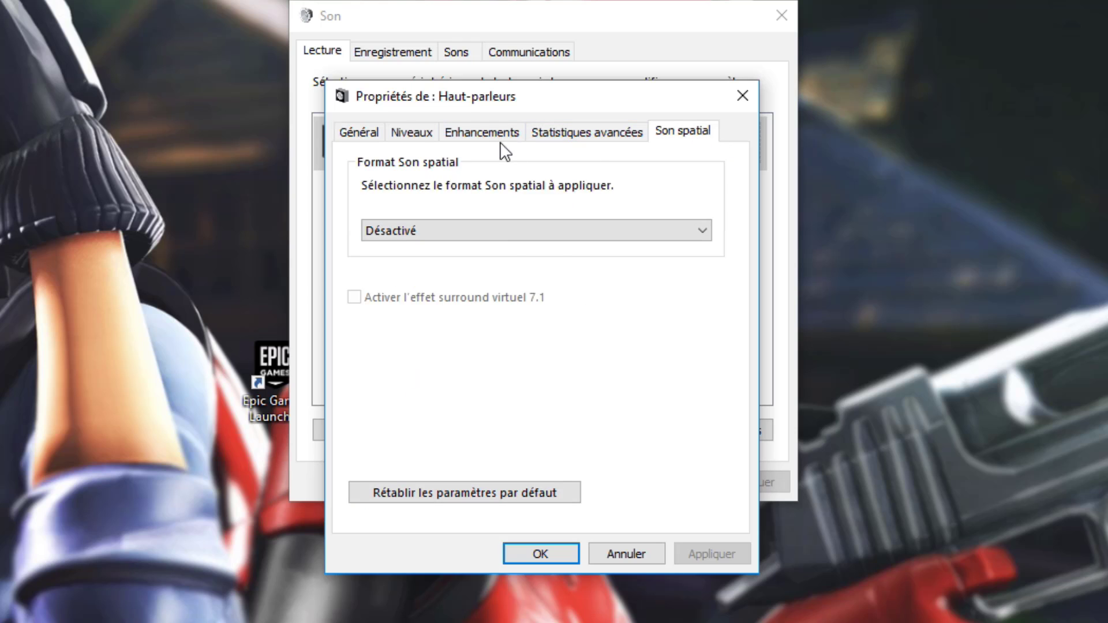
{"action": "left_click", "coordinate": [425, 139]}
{"action": "left_click", "coordinate": [490, 29]}
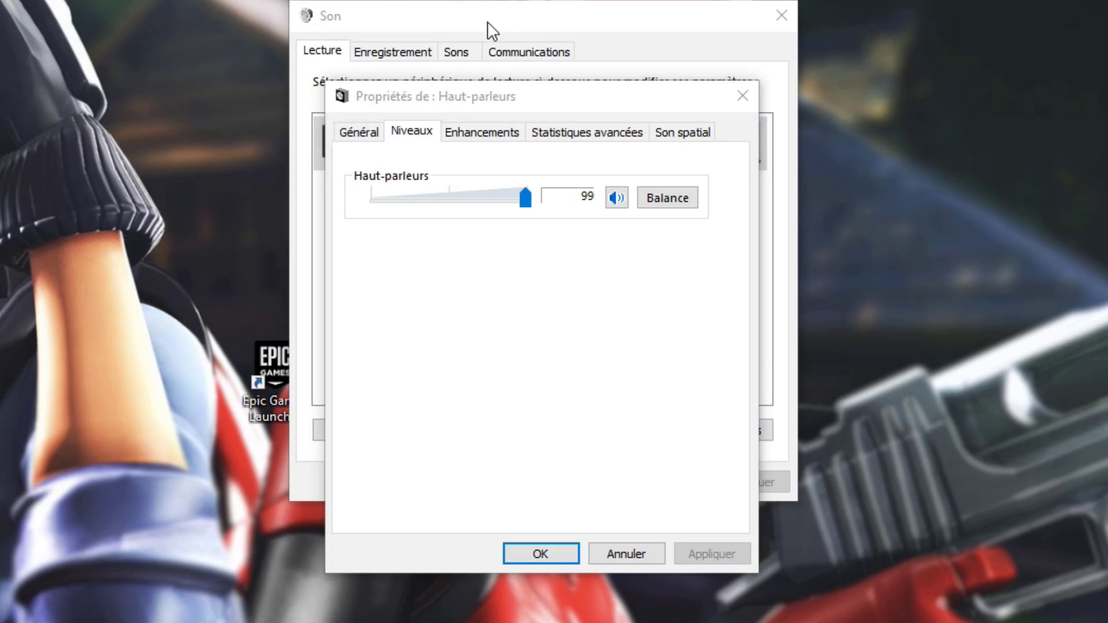
{"action": "left_click", "coordinate": [743, 95]}
- Check the Communications options and the recording devices, then close the Sound dialog
{"action": "left_click", "coordinate": [568, 53]}
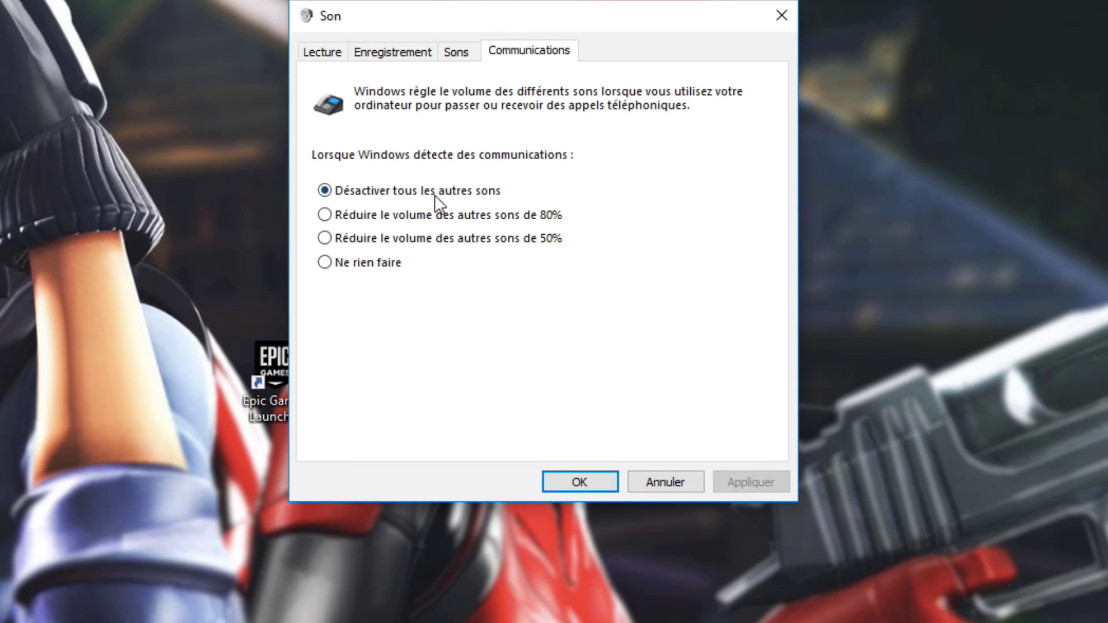
{"action": "left_click", "coordinate": [398, 52]}
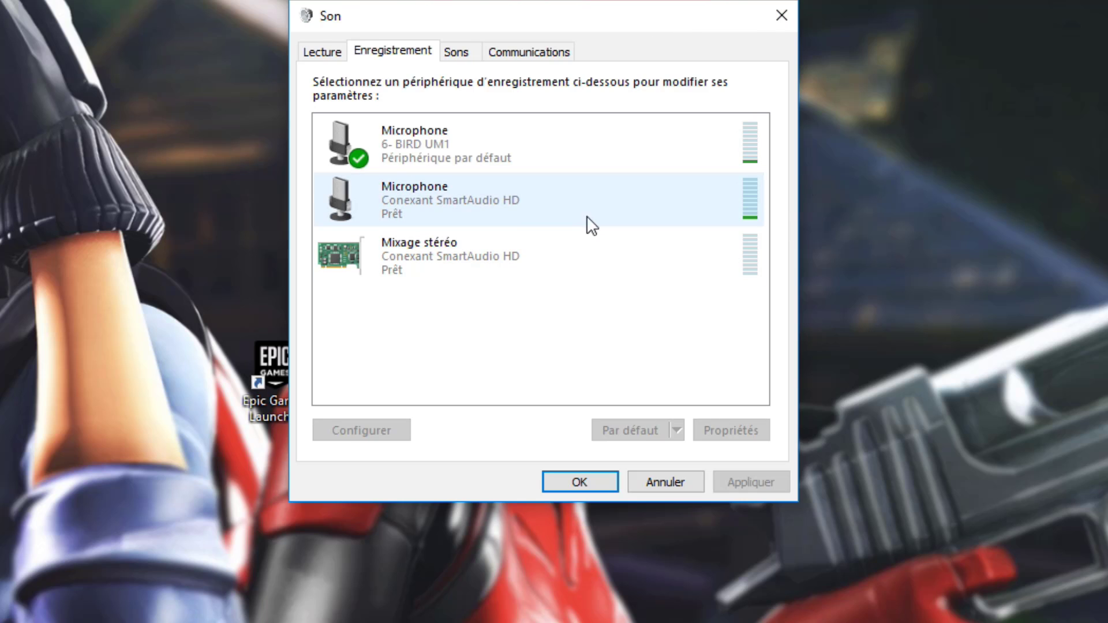
{"action": "left_click", "coordinate": [792, 16]}
{"action": "left_click_drag", "start_coordinate": [1105, 143], "coordinate": [517, 559]}
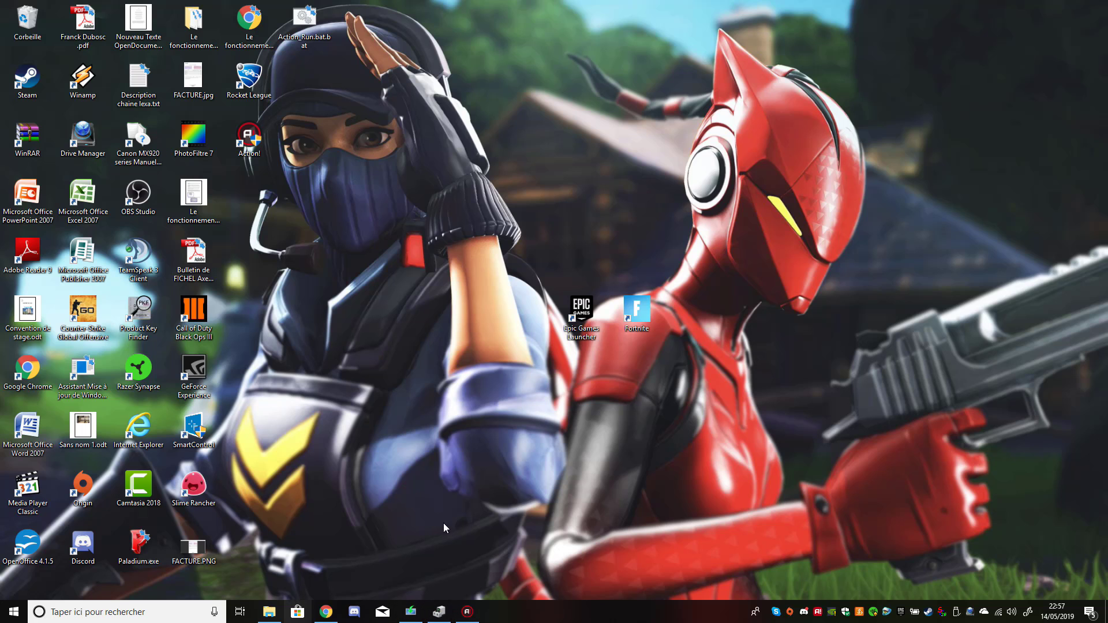
- Search Windows for "gestion" to open a new Device Manager window, and close the old one
{"action": "left_click", "coordinate": [198, 612]}
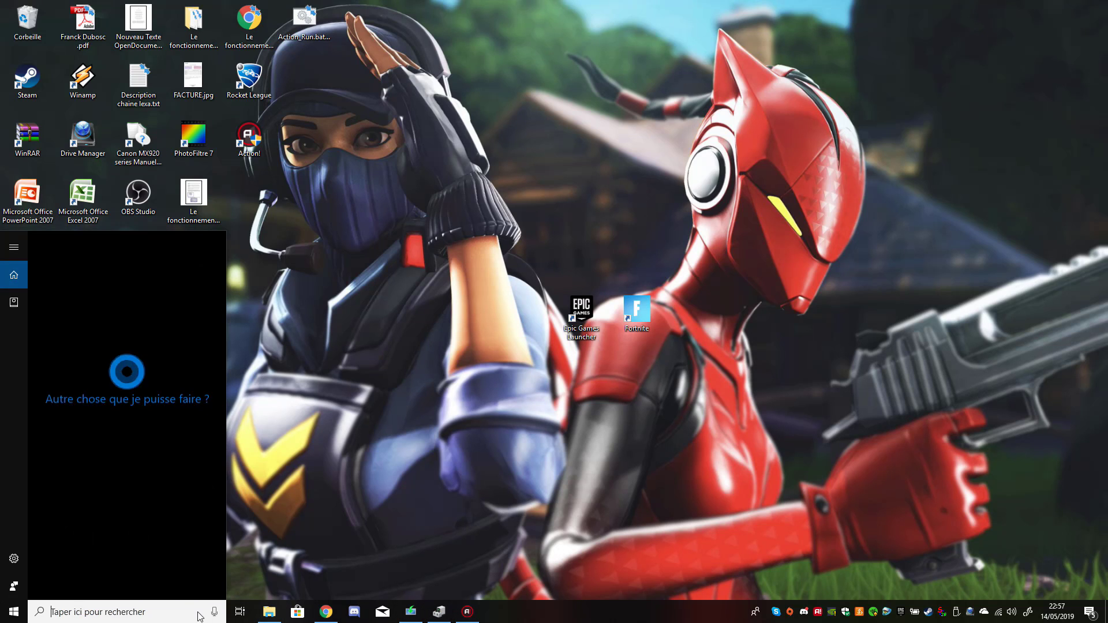
{"action": "type", "text": "ges"}
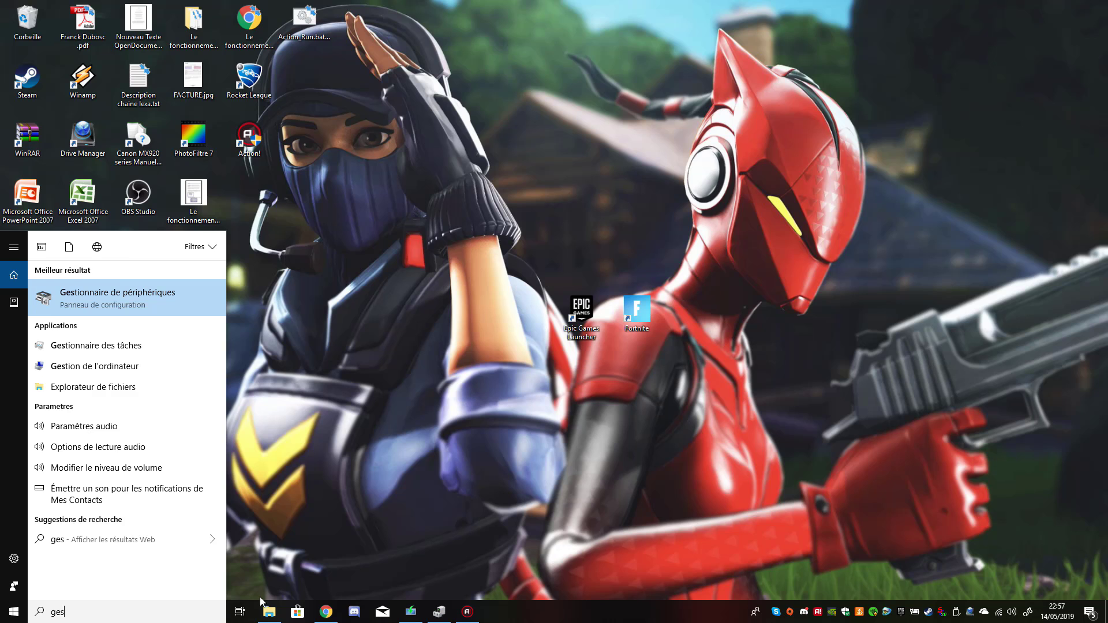
{"action": "type", "text": "tion"}
{"action": "key", "text": "Return"}
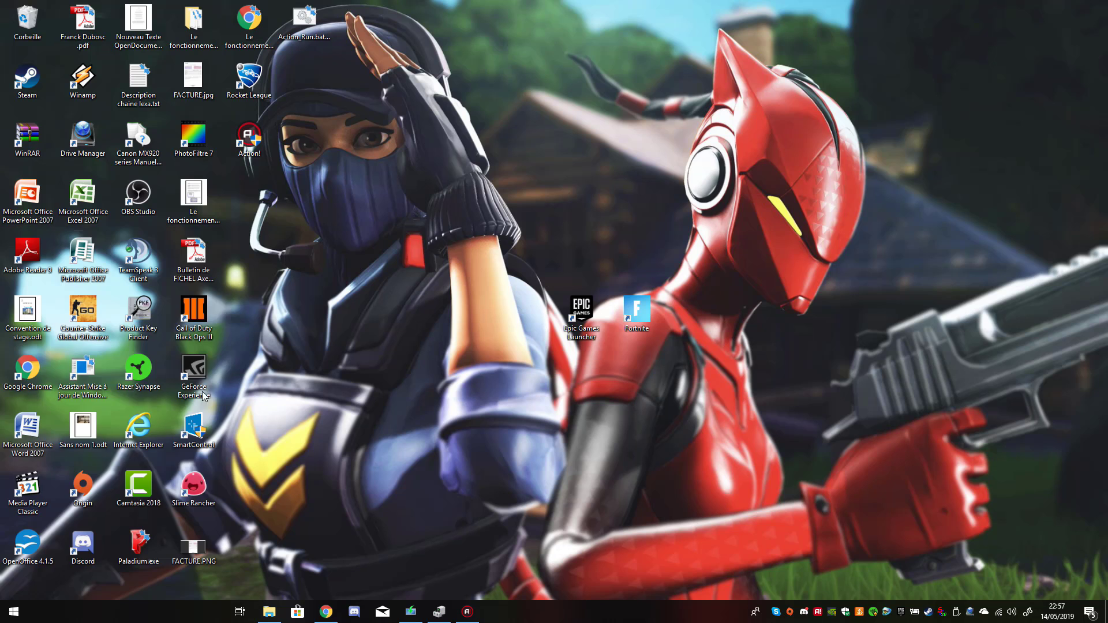
{"action": "left_click", "coordinate": [445, 379]}
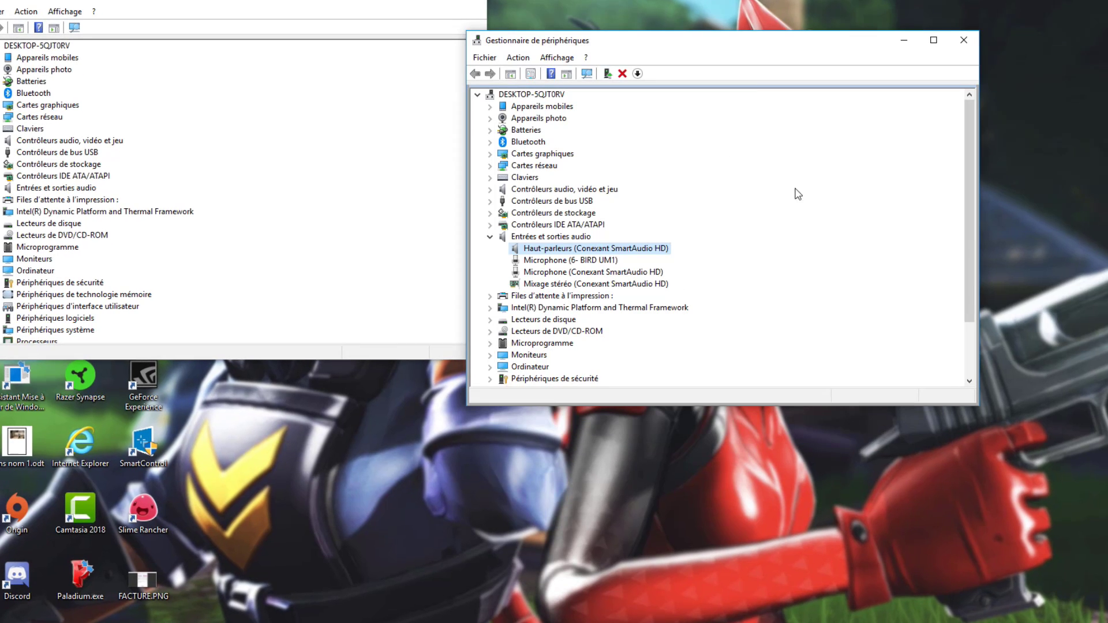
{"action": "left_click", "coordinate": [963, 40]}
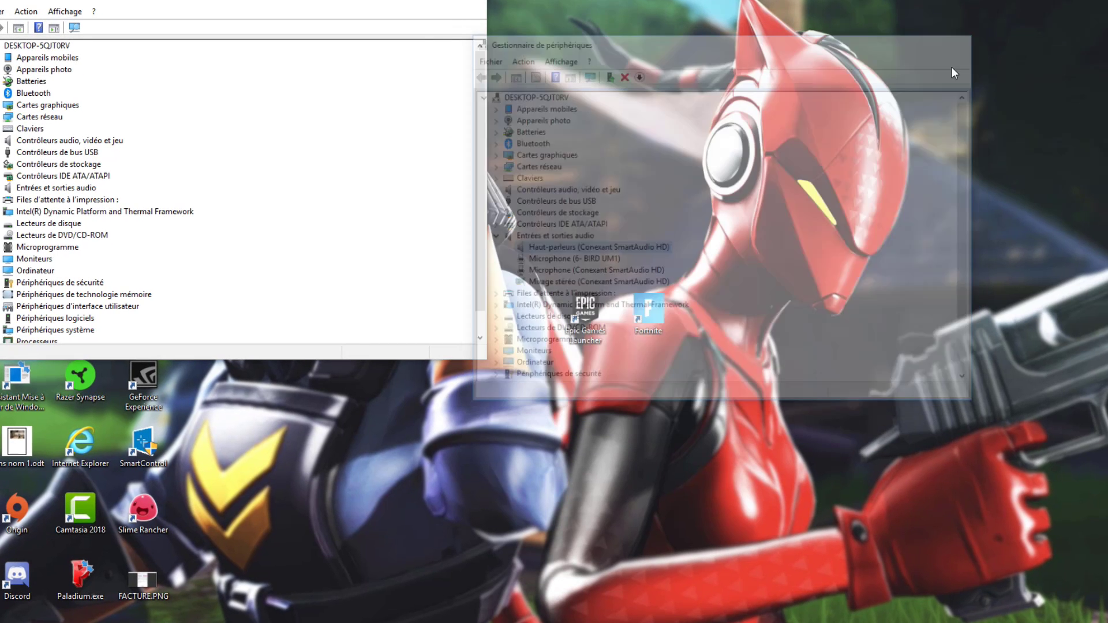
- Expand Entrées et sorties audio in the device tree and check the devices under Contrôleurs audio, vidéo et jeu
{"action": "scroll", "coordinate": [242, 236], "scroll_direction": "down", "scroll_amount": 1}
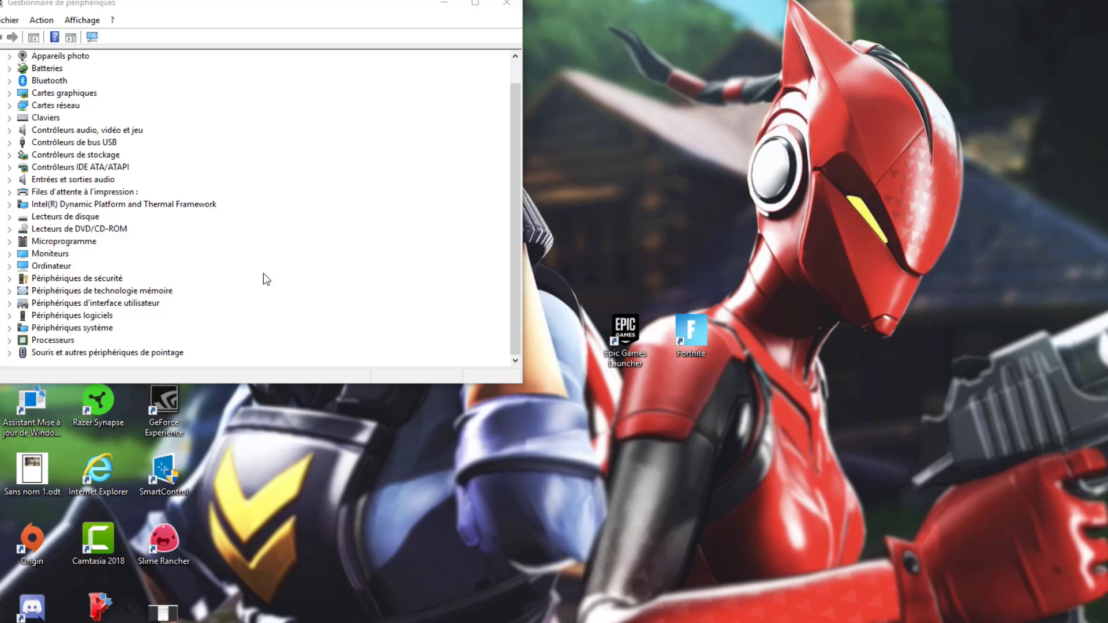
{"action": "scroll", "coordinate": [248, 277], "scroll_direction": "up", "scroll_amount": 1}
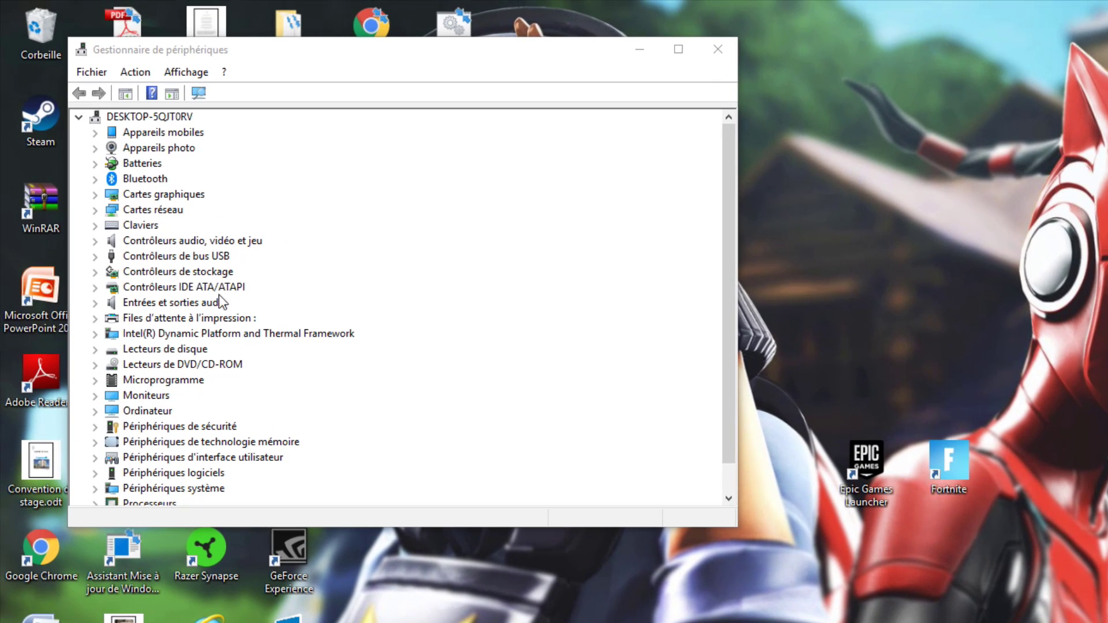
{"action": "left_click", "coordinate": [93, 303]}
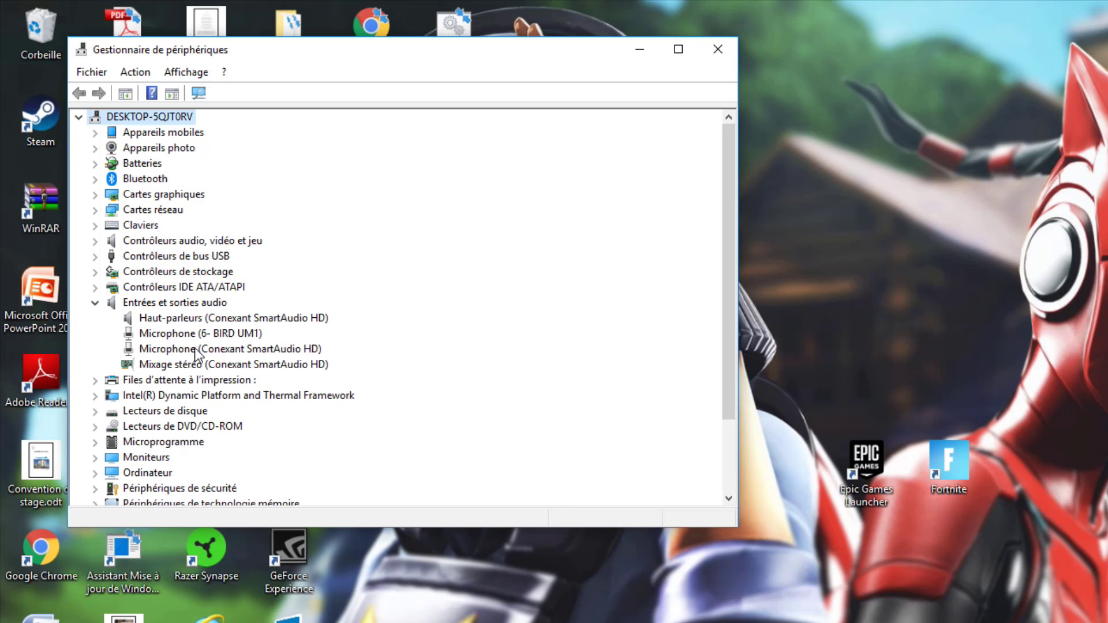
{"action": "left_click", "coordinate": [101, 254]}
{"action": "left_click", "coordinate": [95, 256]}
{"action": "left_click", "coordinate": [94, 241]}
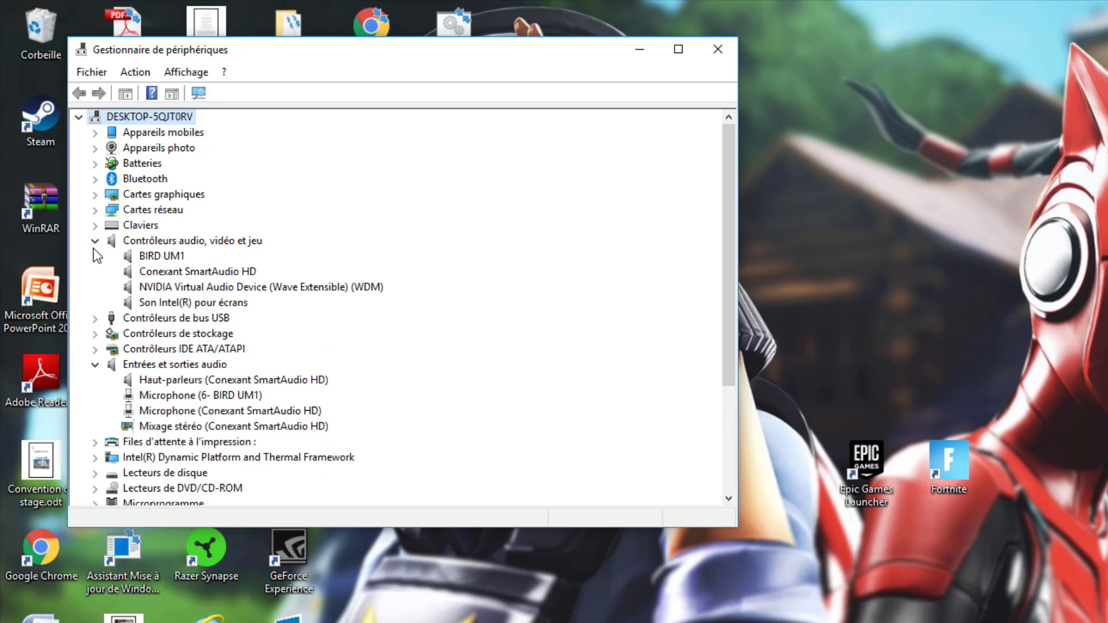
{"action": "left_click", "coordinate": [94, 241]}
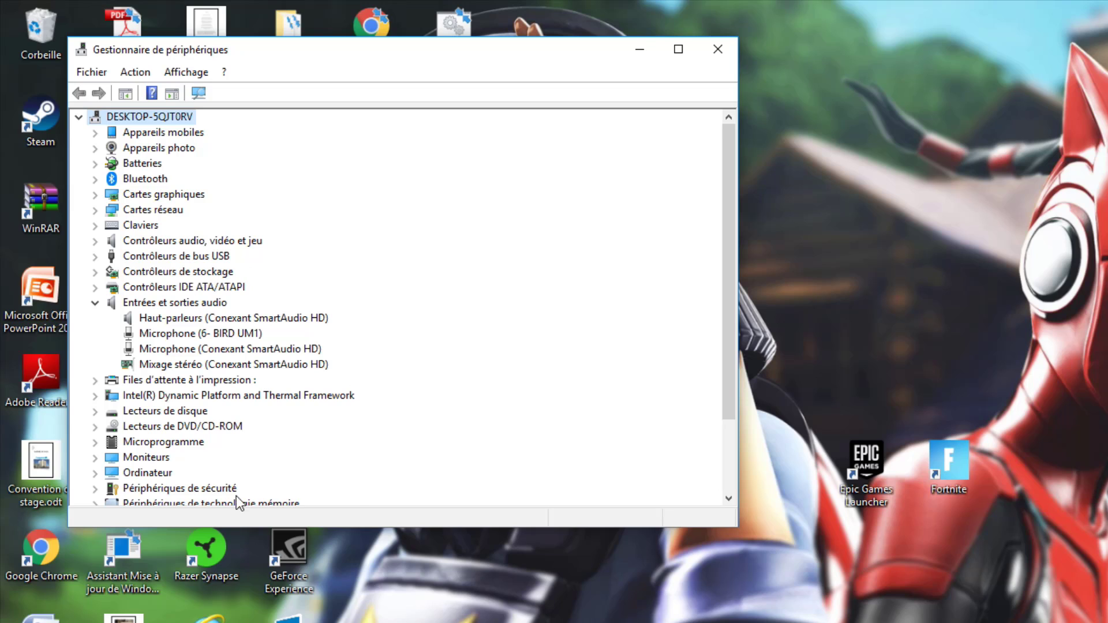
- Open the properties of Haut-parleurs (Conexant SmartAudio HD) and move that window clear of the Device Manager
{"action": "left_click", "coordinate": [219, 319]}
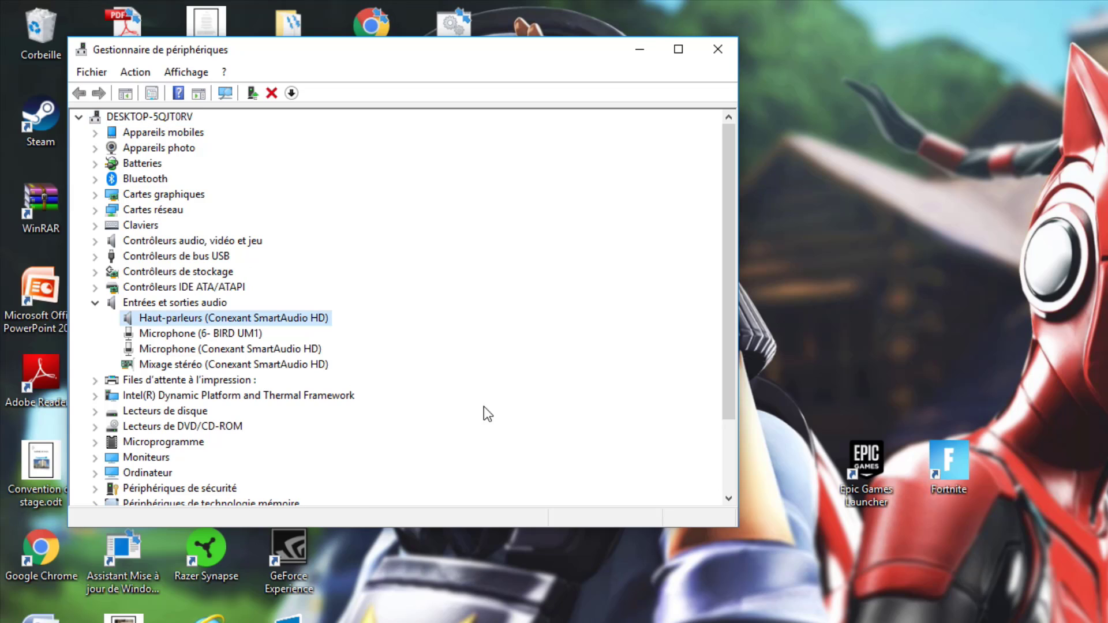
{"action": "right_click", "coordinate": [314, 321]}
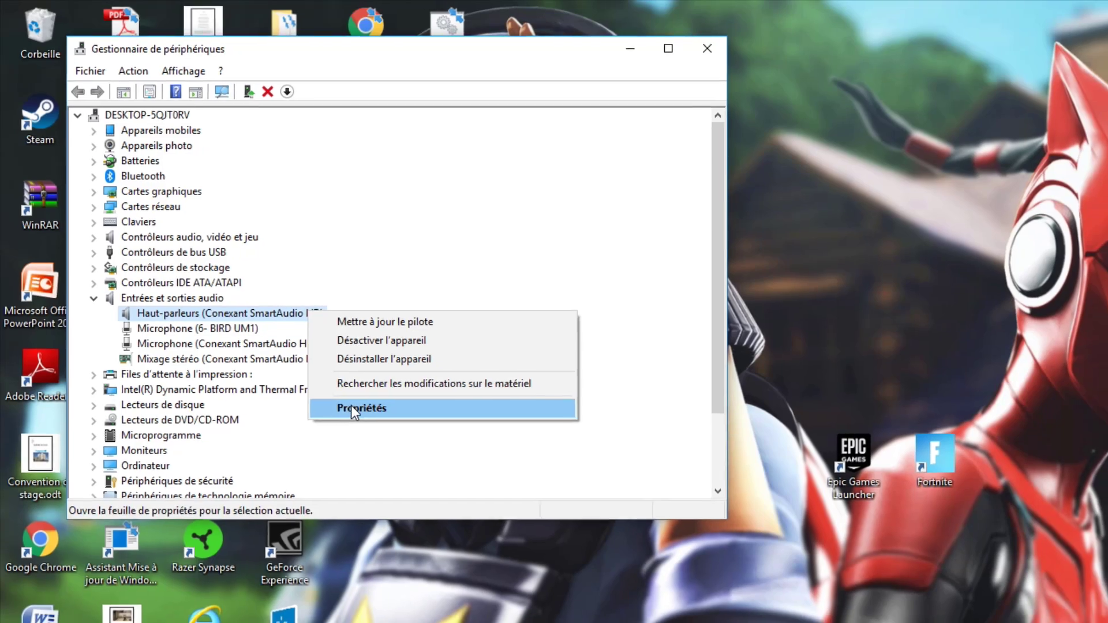
{"action": "left_click", "coordinate": [351, 407]}
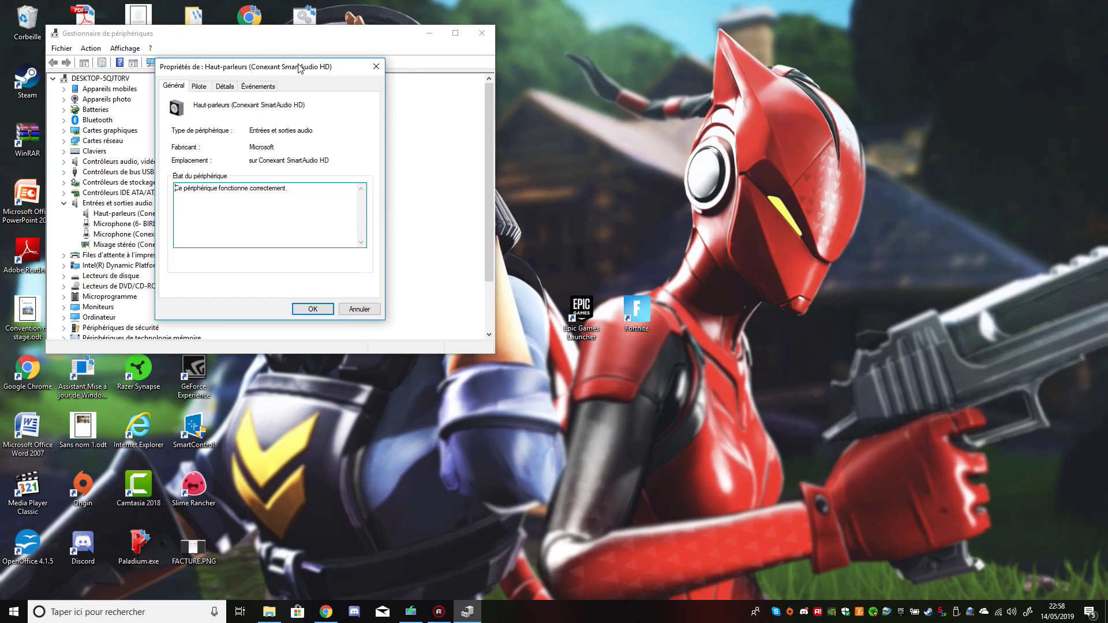
{"action": "left_click_drag", "start_coordinate": [299, 68], "coordinate": [843, 126]}
- Review the speaker device's events, details and driver information
{"action": "left_click", "coordinate": [804, 146]}
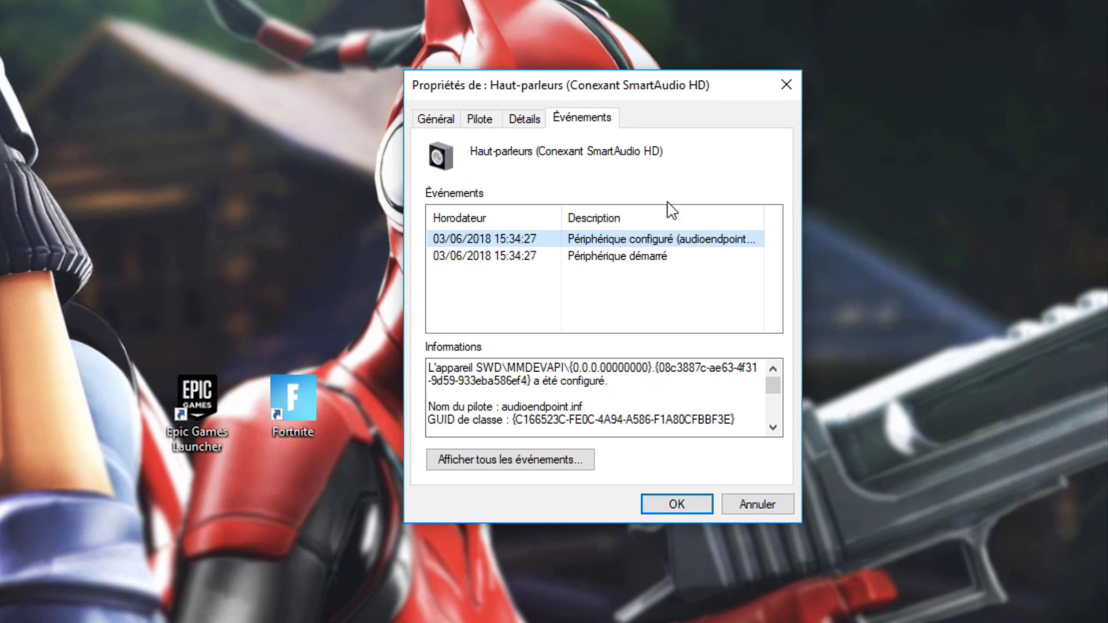
{"action": "left_click", "coordinate": [521, 120]}
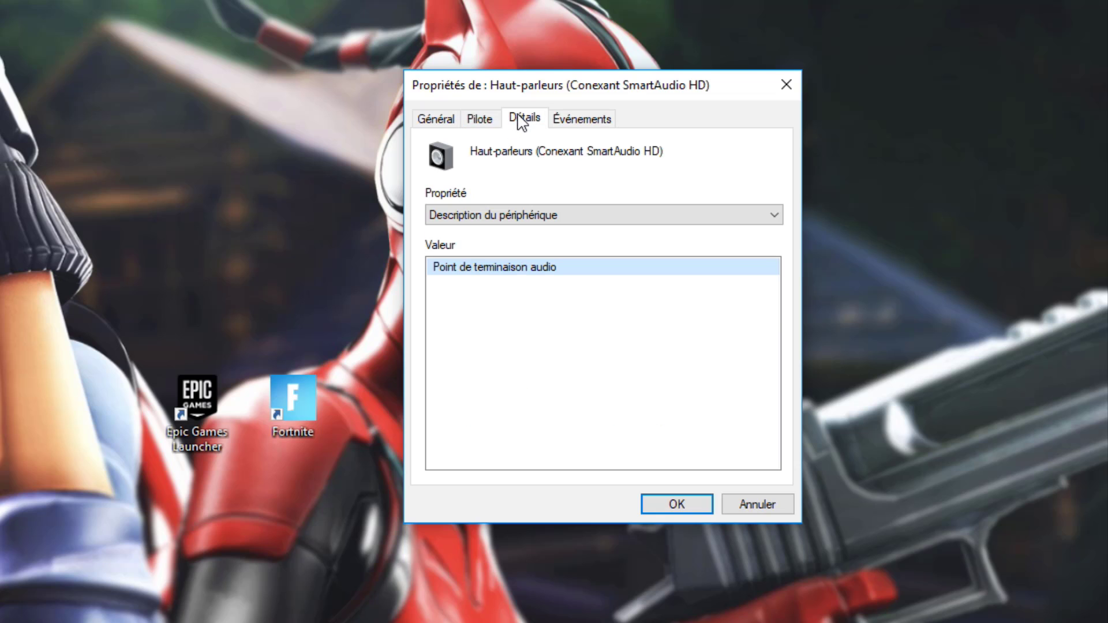
{"action": "left_click", "coordinate": [479, 121]}
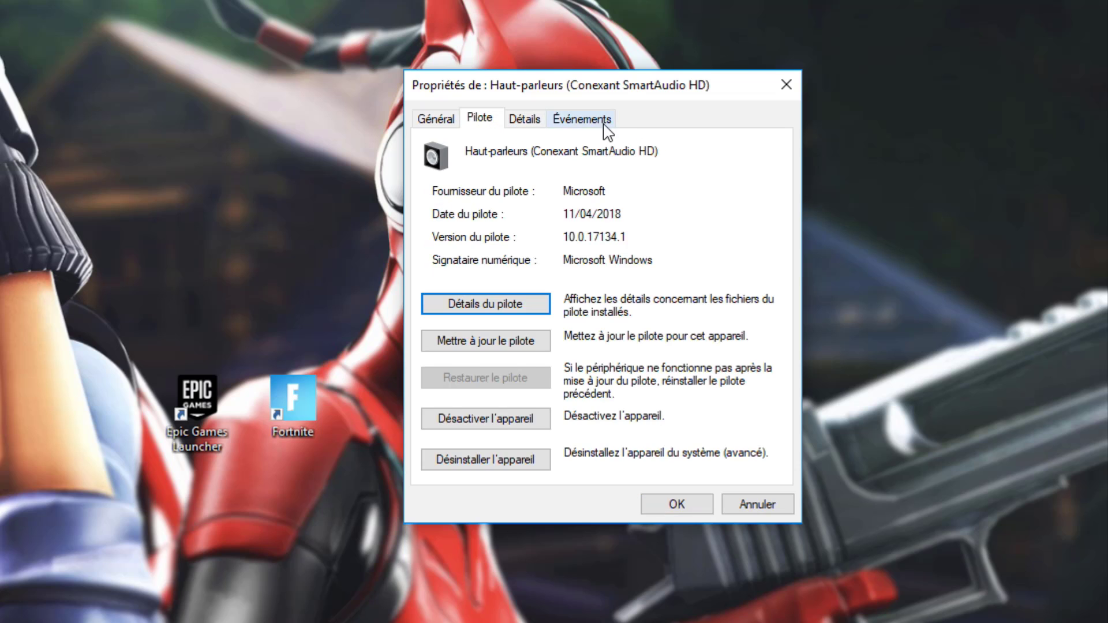
{"action": "left_click", "coordinate": [615, 123]}
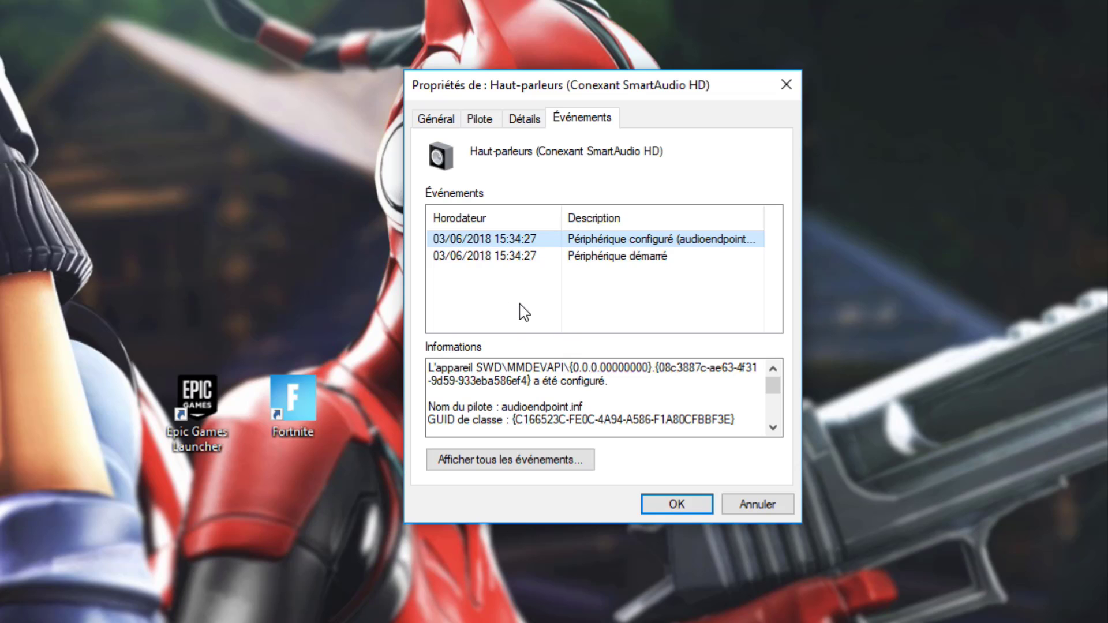
- Run an automatic search for an updated driver for Haut-parleurs (Conexant SmartAudio HD), then close the update wizard
{"action": "left_click", "coordinate": [479, 121]}
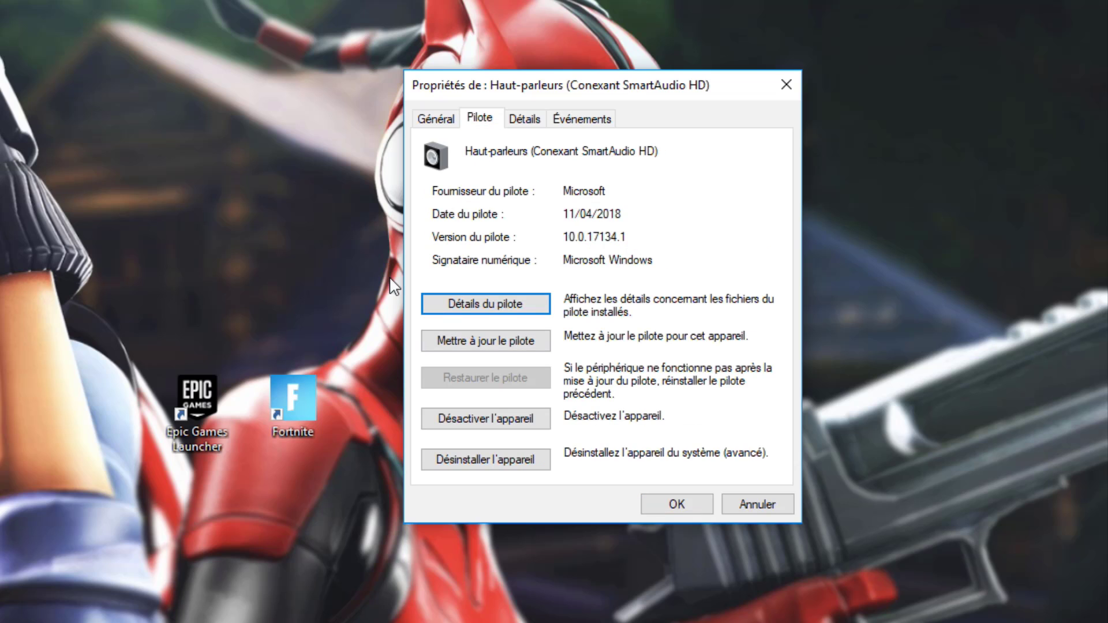
{"action": "left_click", "coordinate": [476, 343]}
{"action": "left_click", "coordinate": [490, 279]}
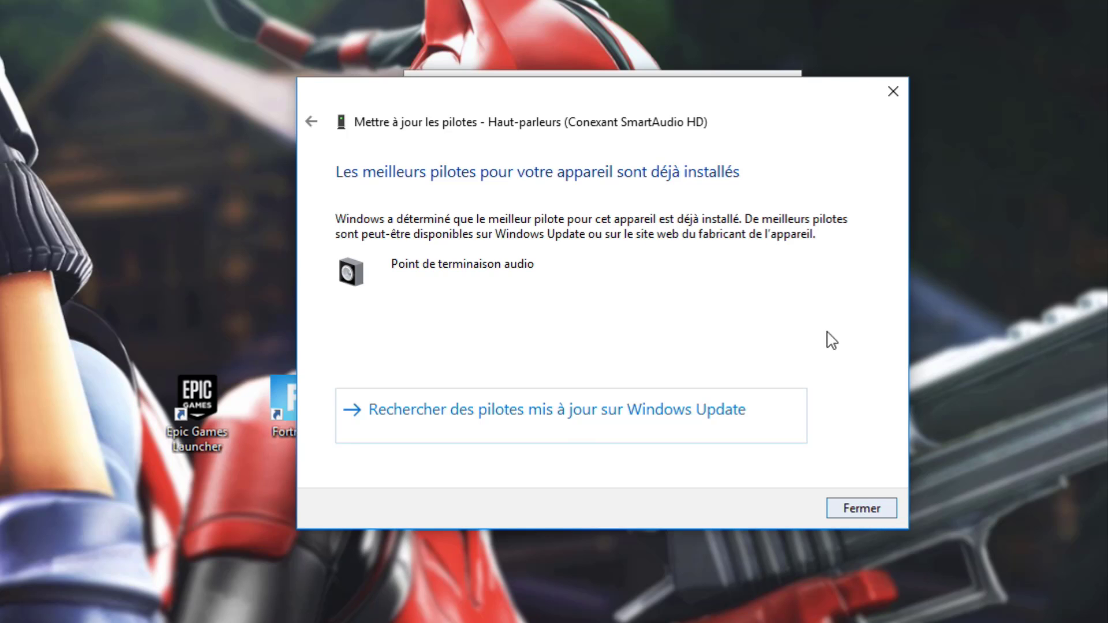
{"action": "left_click_drag", "start_coordinate": [749, 97], "coordinate": [730, 321]}
{"action": "left_click", "coordinate": [874, 316]}
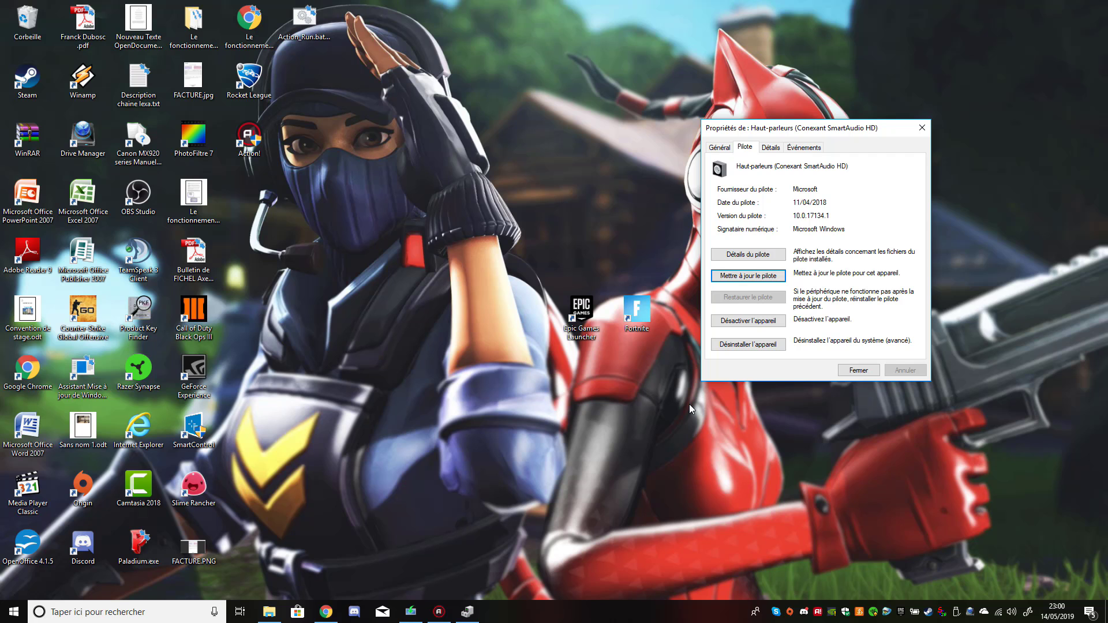
- Close the speaker properties and the Device Manager to return to the desktop
{"action": "left_click", "coordinate": [843, 371]}
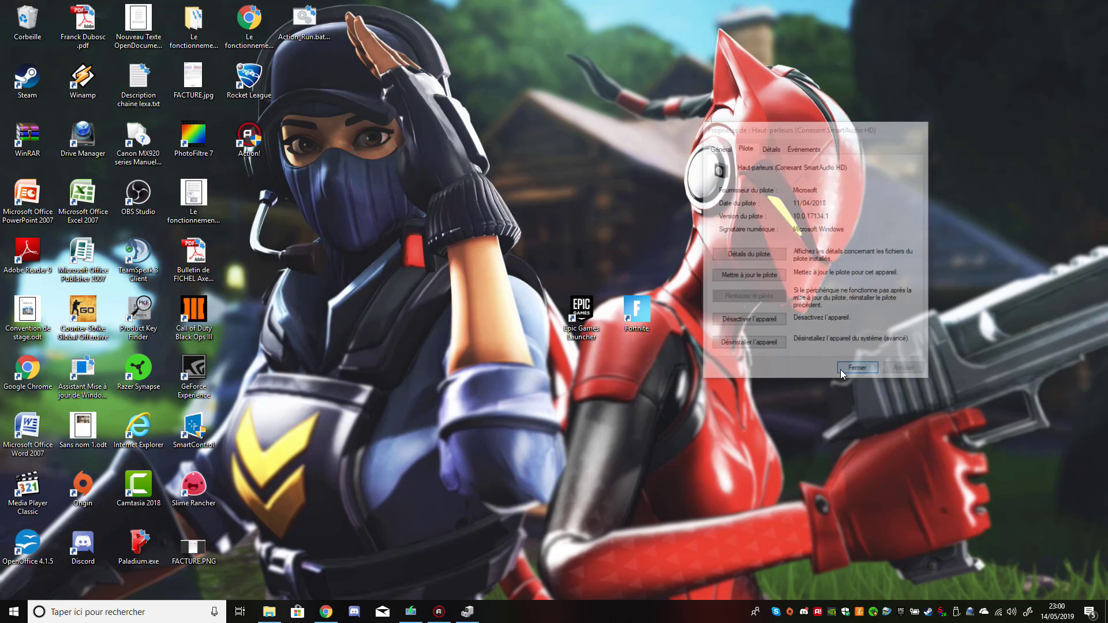
{"action": "left_click", "coordinate": [471, 618]}
{"action": "left_click", "coordinate": [491, 28]}
{"action": "left_click_drag", "start_coordinate": [712, 115], "coordinate": [795, 255]}
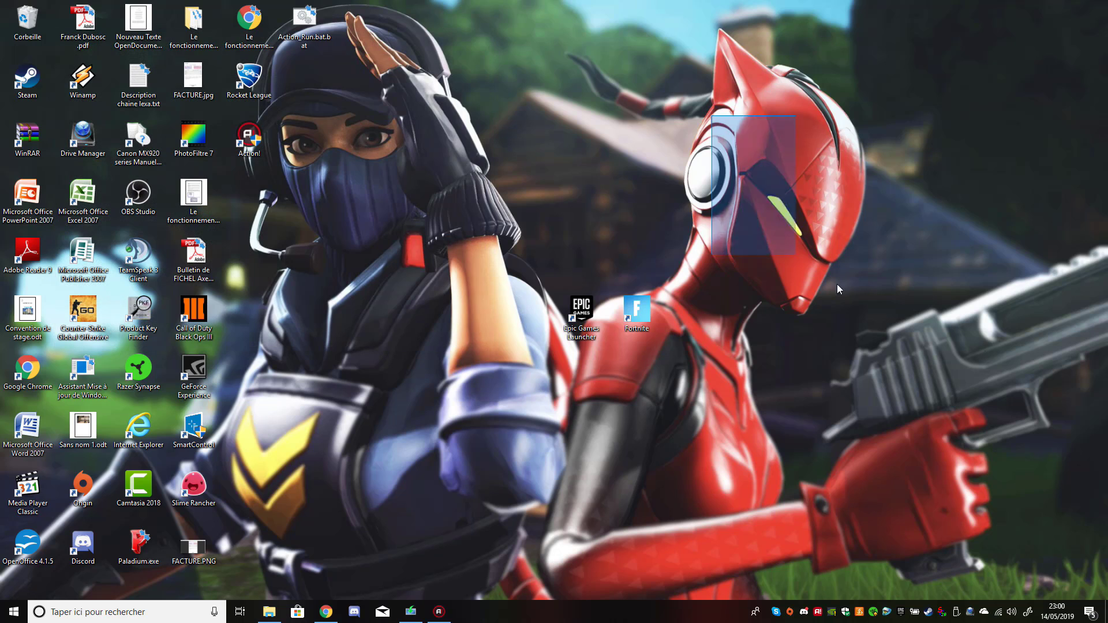